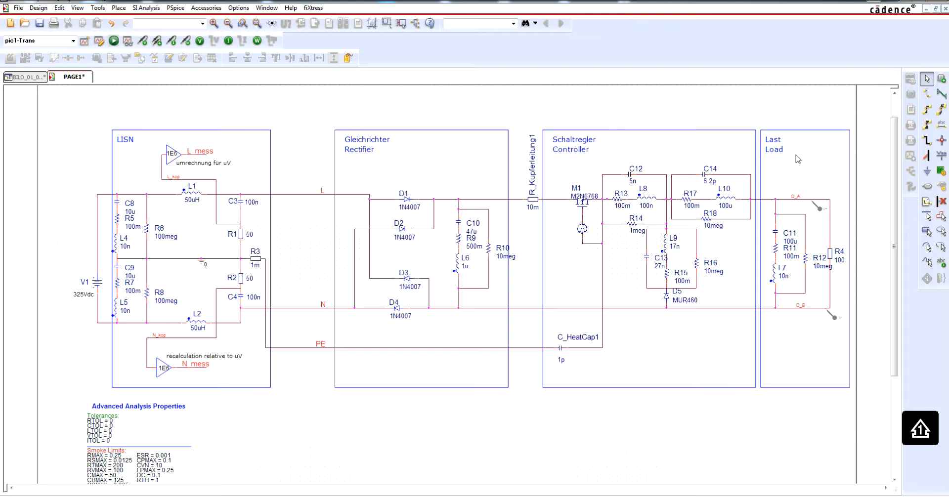
- Run the pic1-Trans simulation and view the resulting output voltage and spectrum plots in PSpice alongside the schematic
{"action": "left_click", "coordinate": [114, 41]}
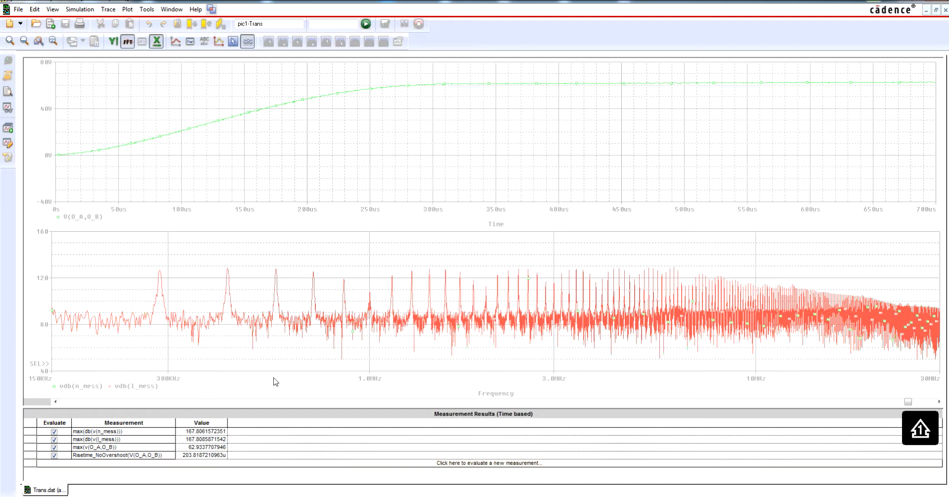
{"action": "left_click", "coordinate": [267, 496]}
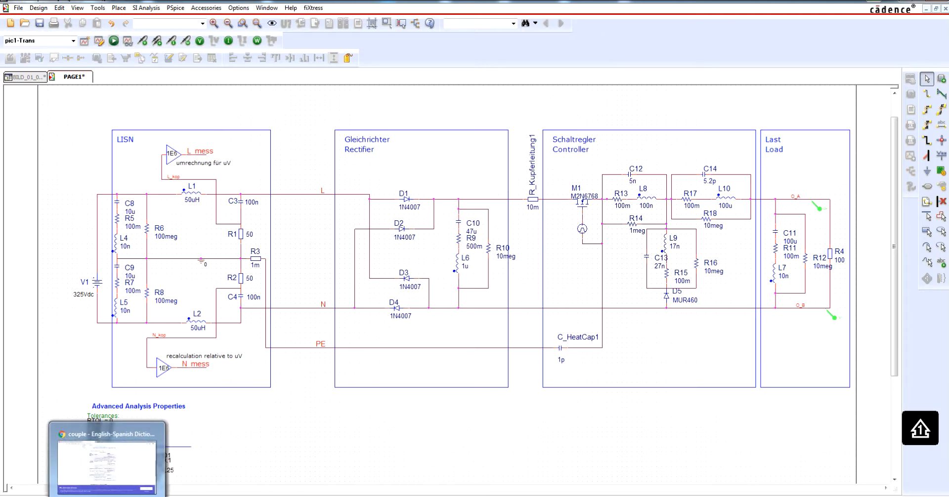
{"action": "left_click", "coordinate": [185, 496]}
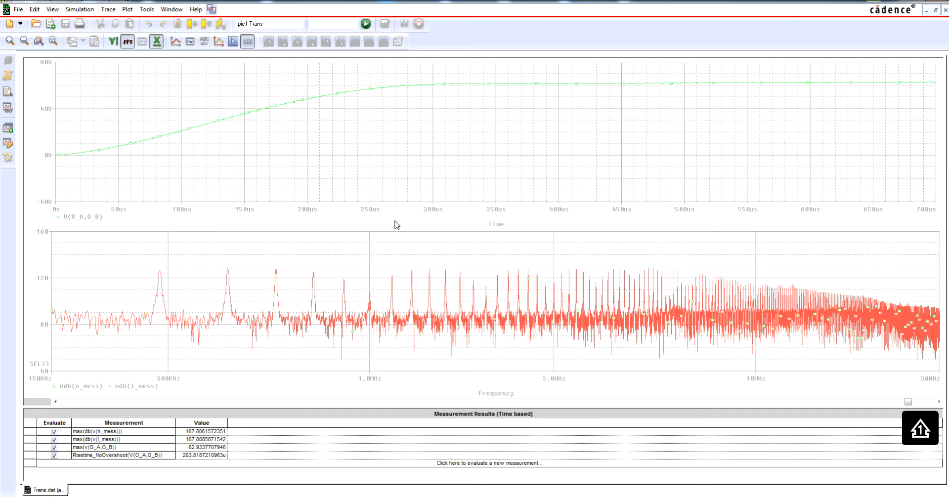
- Return to the schematic in OrCAD Capture and inspect the Monte Carlo/Worst Case options in the trans simulation settings
{"action": "left_click", "coordinate": [247, 496]}
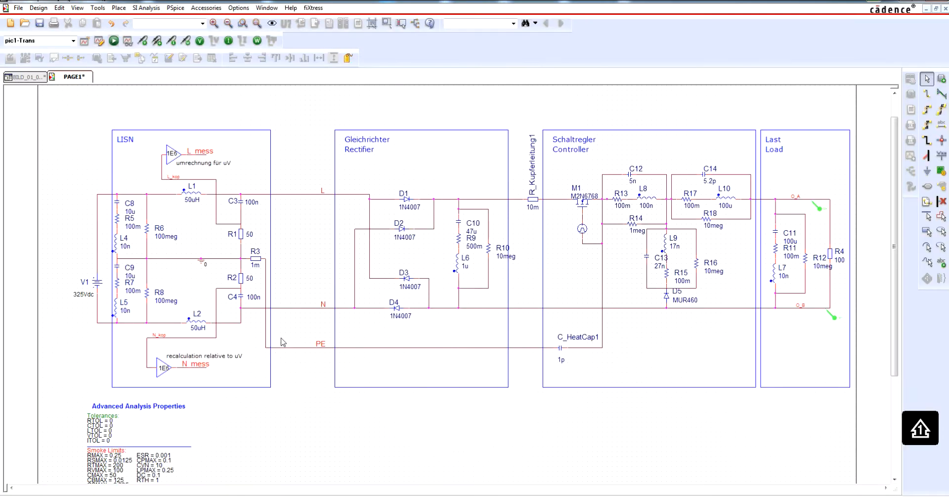
{"action": "left_click", "coordinate": [99, 40]}
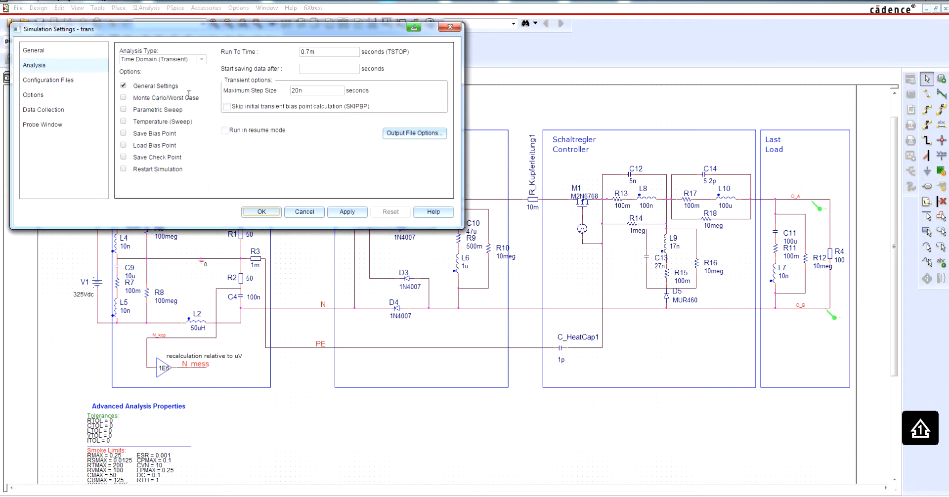
{"action": "left_click", "coordinate": [170, 98]}
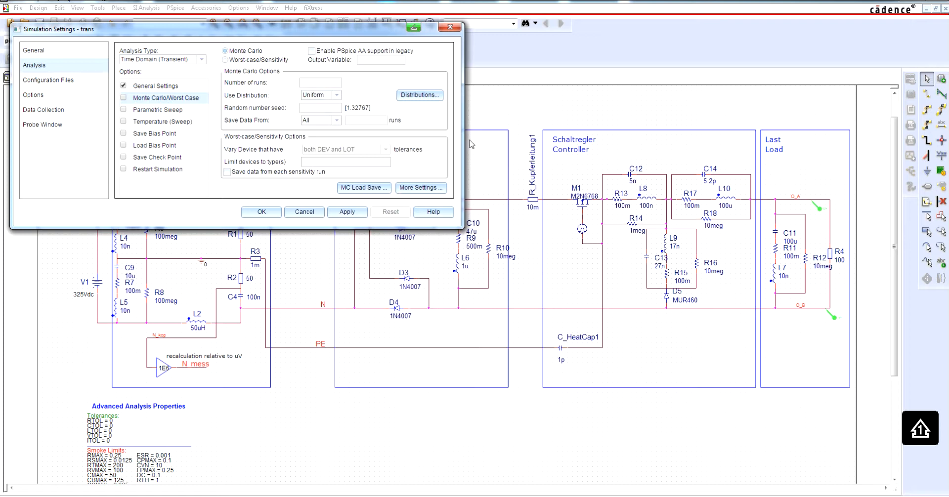
{"action": "left_click", "coordinate": [405, 59]}
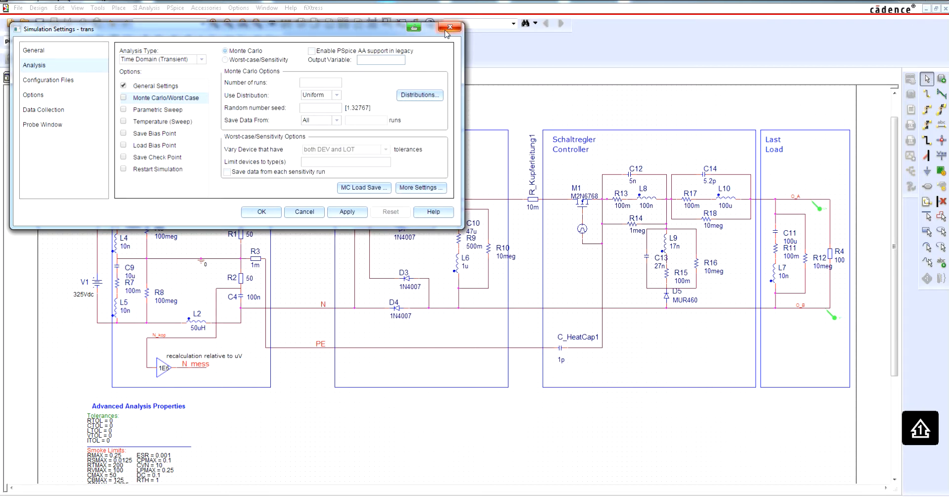
{"action": "left_click", "coordinate": [393, 61]}
{"action": "left_click", "coordinate": [457, 30]}
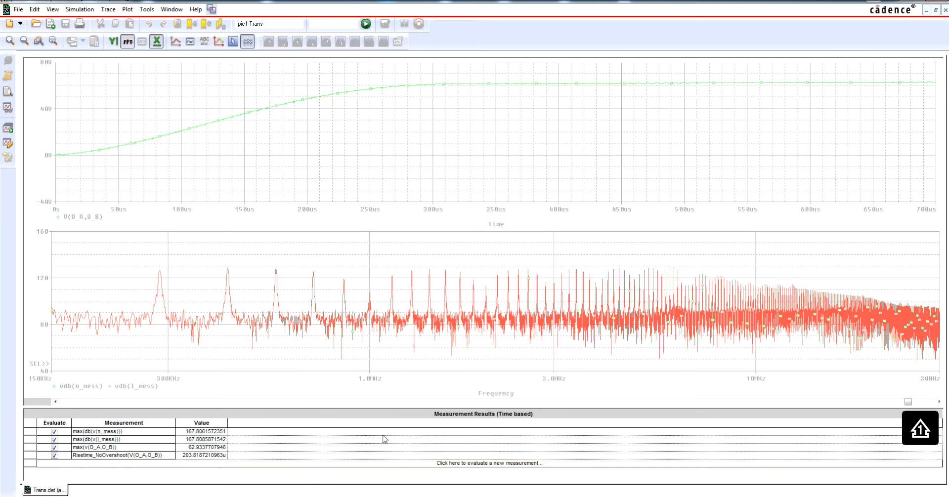
- Examine the functions and output variables available for evaluating a new measurement in the PSpice simulation results
{"action": "left_click", "coordinate": [52, 10]}
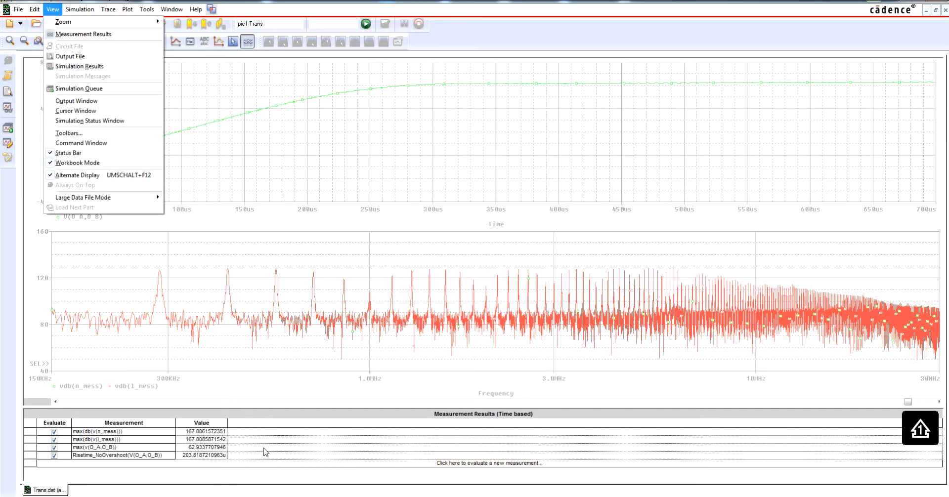
{"action": "left_click", "coordinate": [452, 473]}
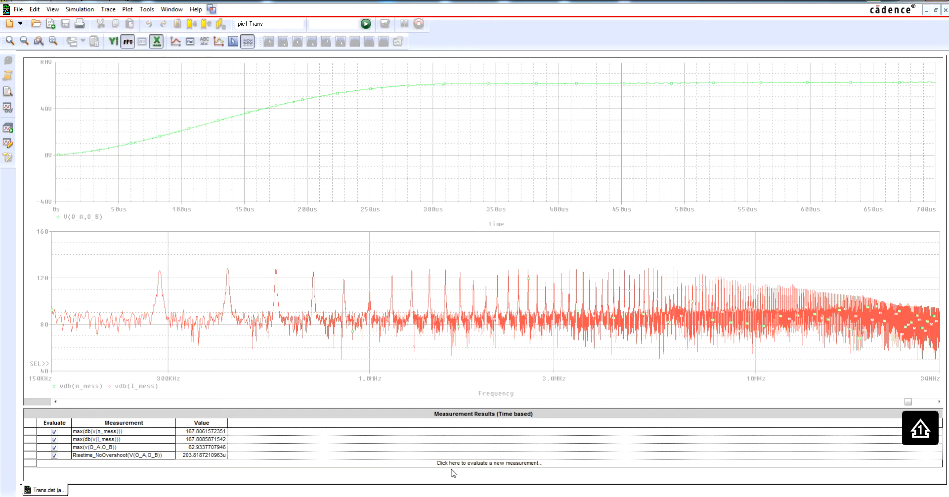
{"action": "left_click", "coordinate": [460, 464]}
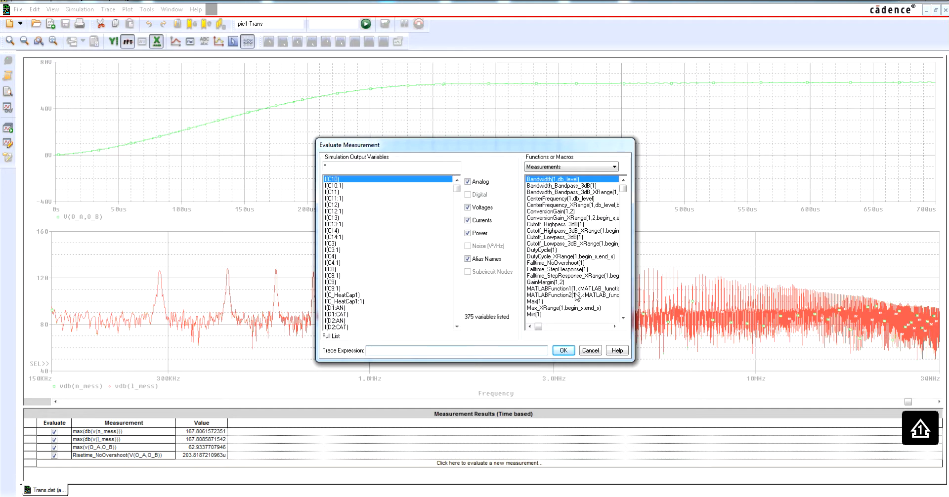
{"action": "left_click", "coordinate": [592, 351]}
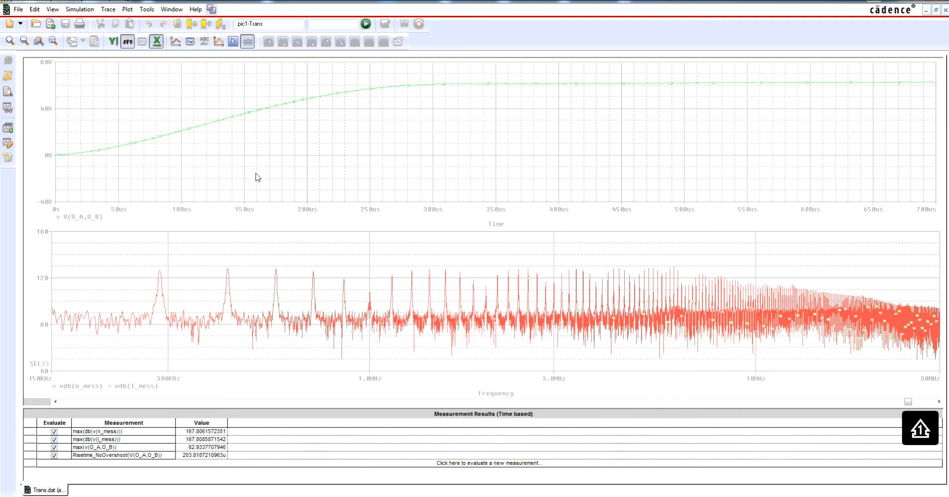
- Switch back to the schematic in OrCAD Capture and open the Assign Tolerance window for Advanced Analysis
{"action": "key", "text": "alt+Tab"}
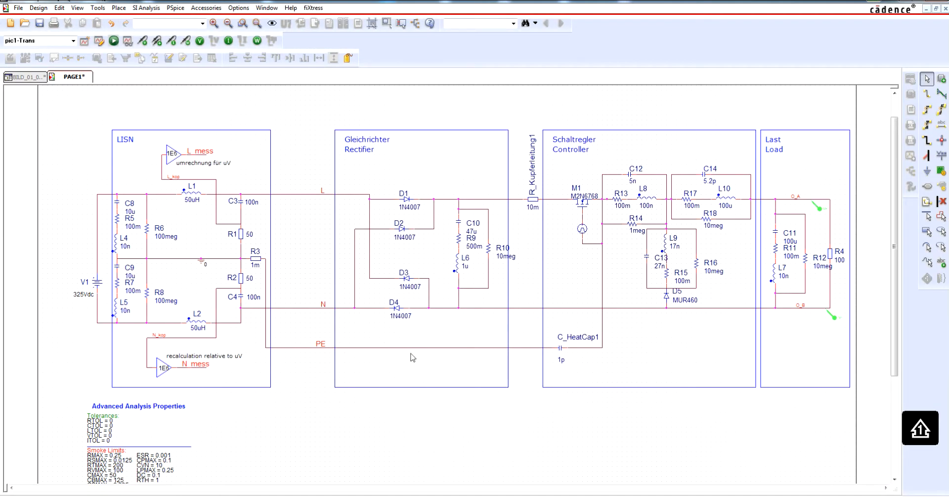
{"action": "key", "text": "alt+Tab"}
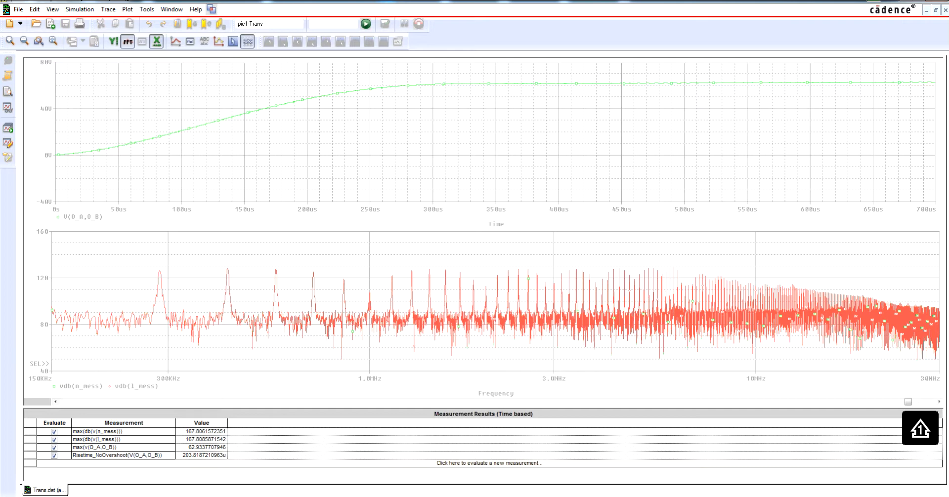
{"action": "key", "text": "alt+Tab"}
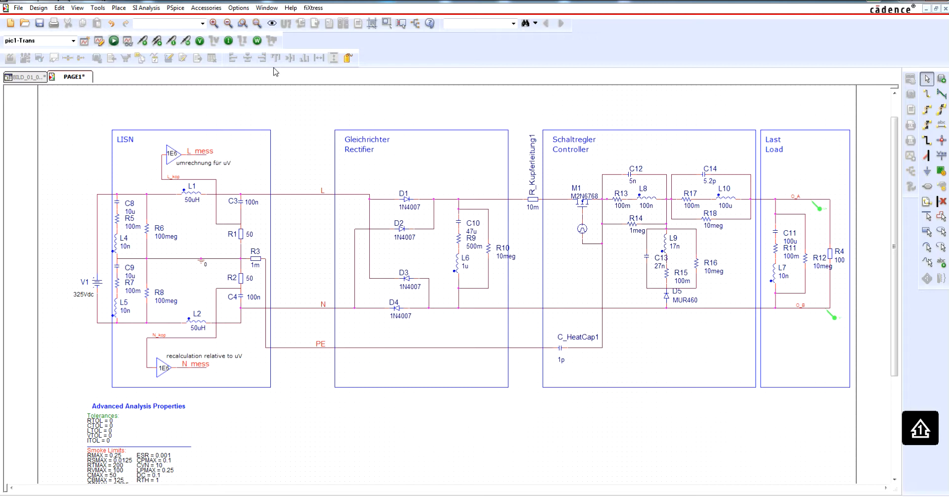
{"action": "left_click", "coordinate": [176, 7]}
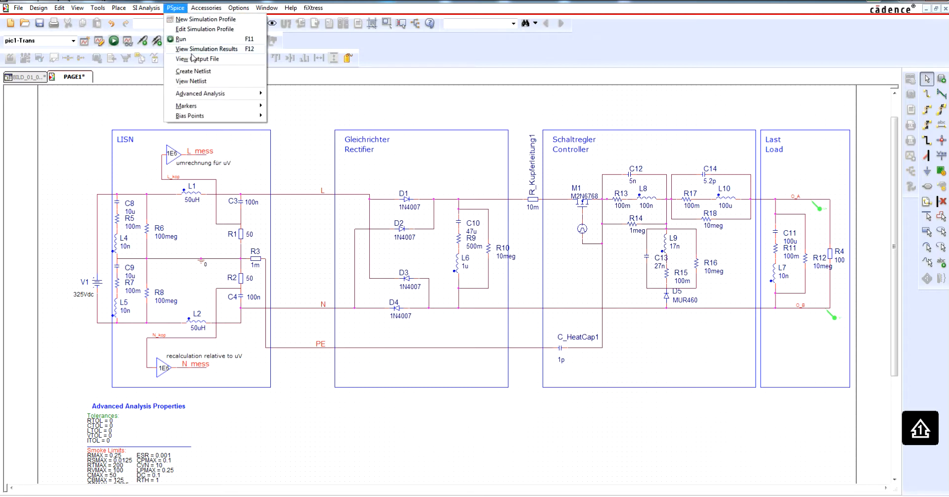
{"action": "mouse_move", "coordinate": [212, 93]}
{"action": "left_click", "coordinate": [324, 94]}
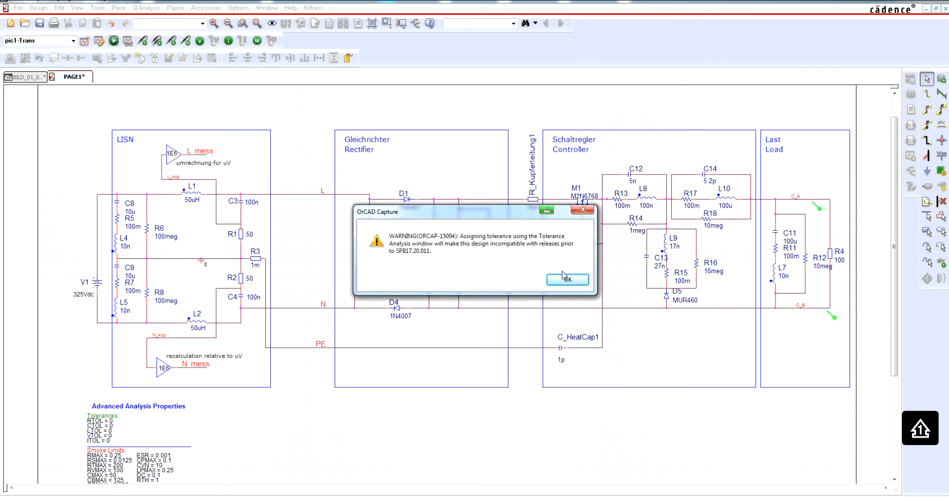
{"action": "left_click", "coordinate": [566, 279]}
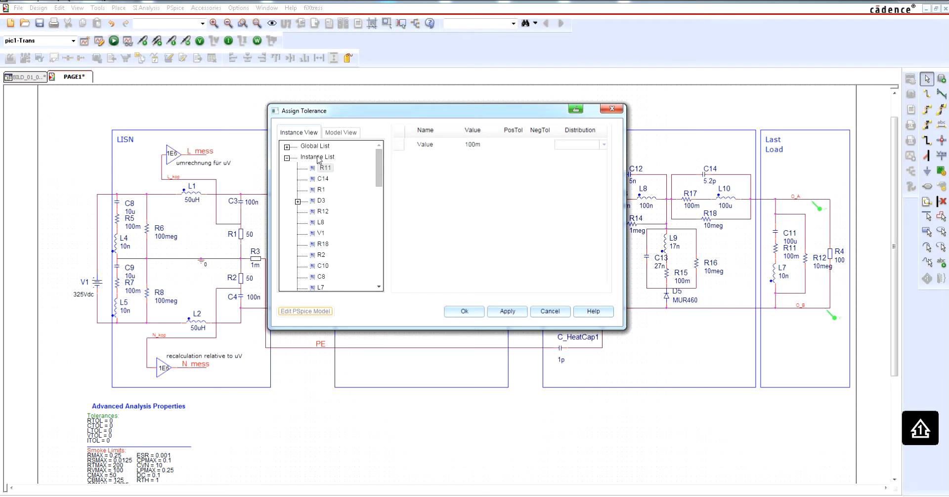
- Inspect the value and tolerance entries of instances C14, R1, R12 and L8
{"action": "left_click", "coordinate": [326, 179]}
{"action": "left_click", "coordinate": [324, 190]}
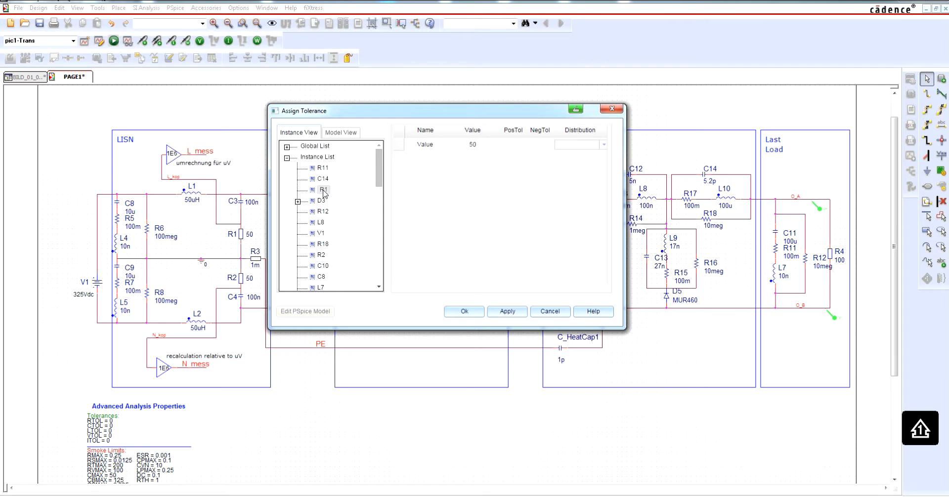
{"action": "left_click", "coordinate": [327, 212]}
{"action": "left_click", "coordinate": [324, 223]}
{"action": "left_click_drag", "start_coordinate": [514, 113], "coordinate": [493, 181]}
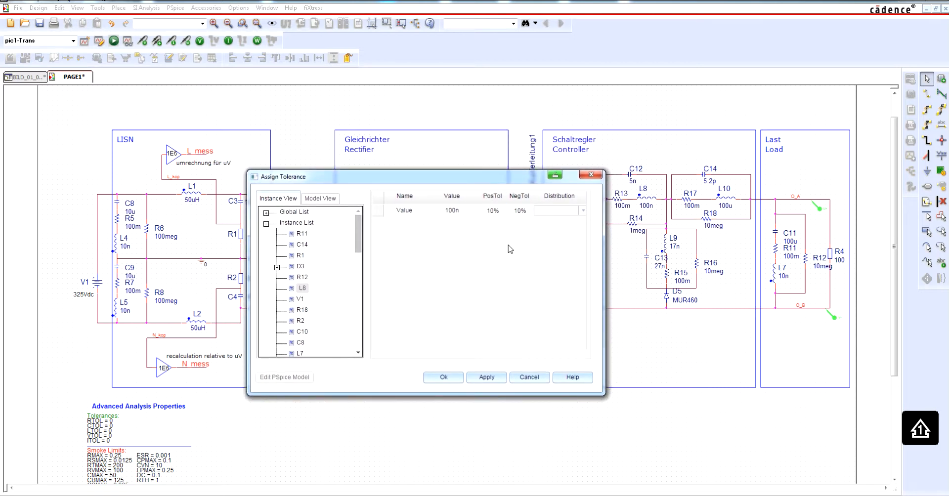
{"action": "left_click", "coordinate": [499, 215]}
- Check source V2's parameters and the global list of component types, and close the tolerance assignment
{"action": "left_click_drag", "start_coordinate": [359, 251], "coordinate": [359, 354]}
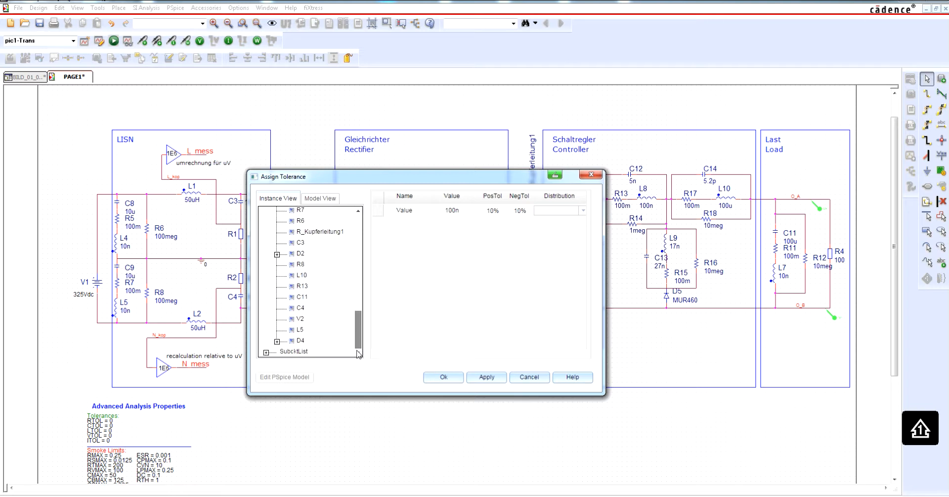
{"action": "left_click", "coordinate": [302, 319]}
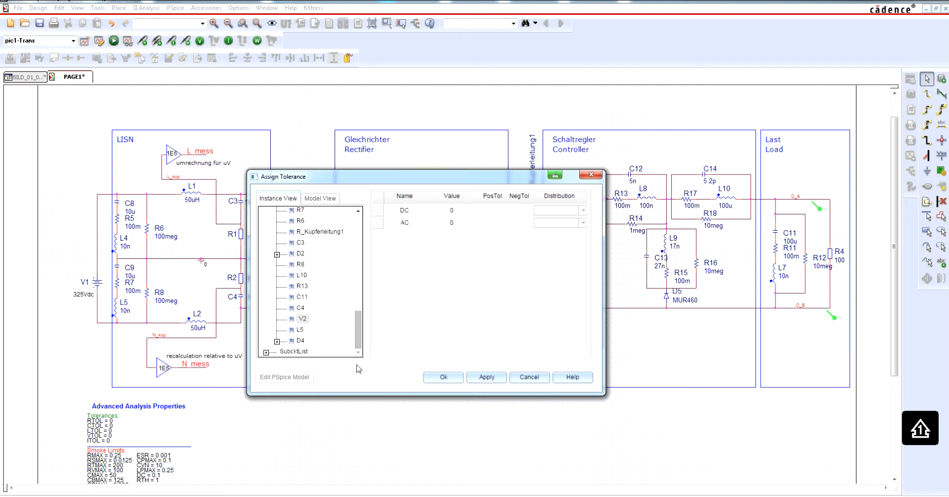
{"action": "left_click_drag", "start_coordinate": [365, 336], "coordinate": [345, 236]}
{"action": "left_click", "coordinate": [266, 213]}
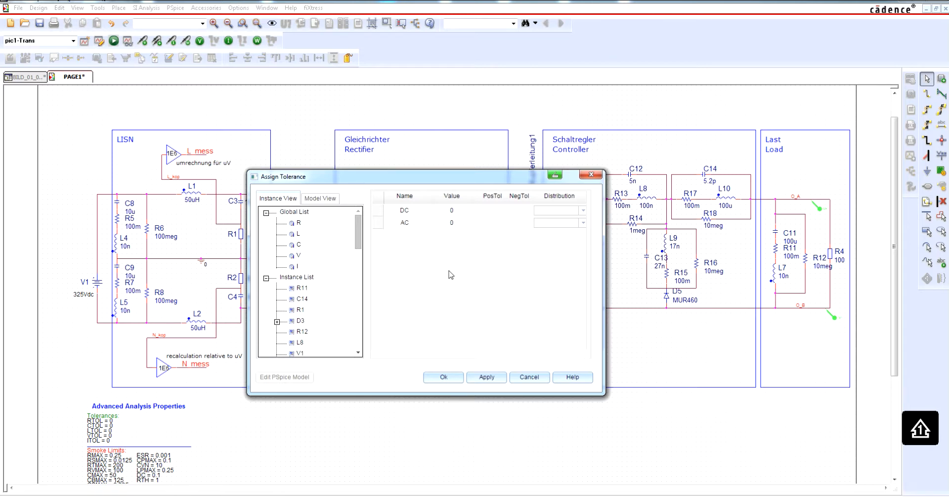
{"action": "left_click", "coordinate": [595, 178]}
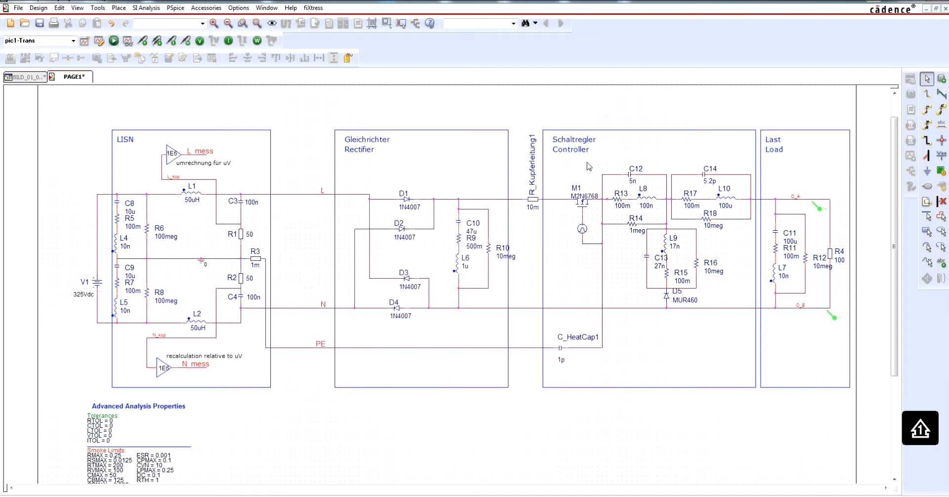
- Open the Advanced Analysis Monte Carlo tool for the circuit and review which PSpice measurements can be imported
{"action": "left_click", "coordinate": [175, 8]}
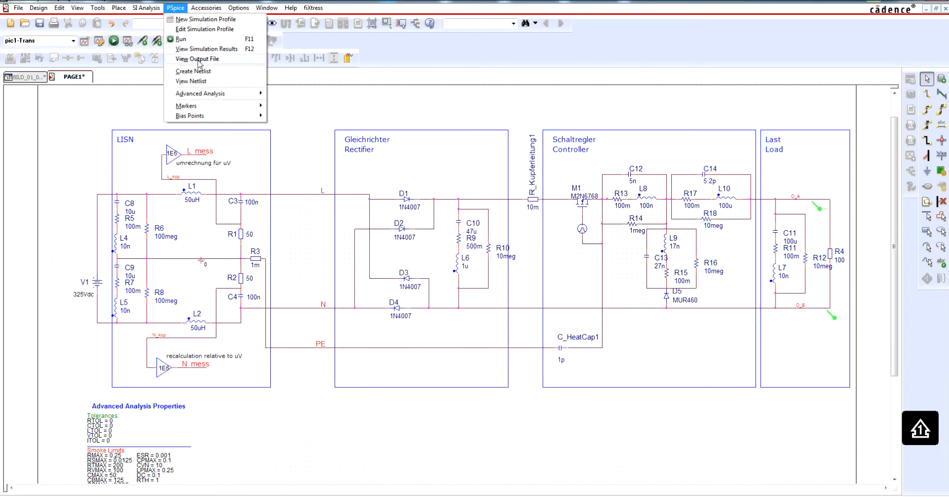
{"action": "mouse_move", "coordinate": [203, 94]}
{"action": "left_click", "coordinate": [302, 127]}
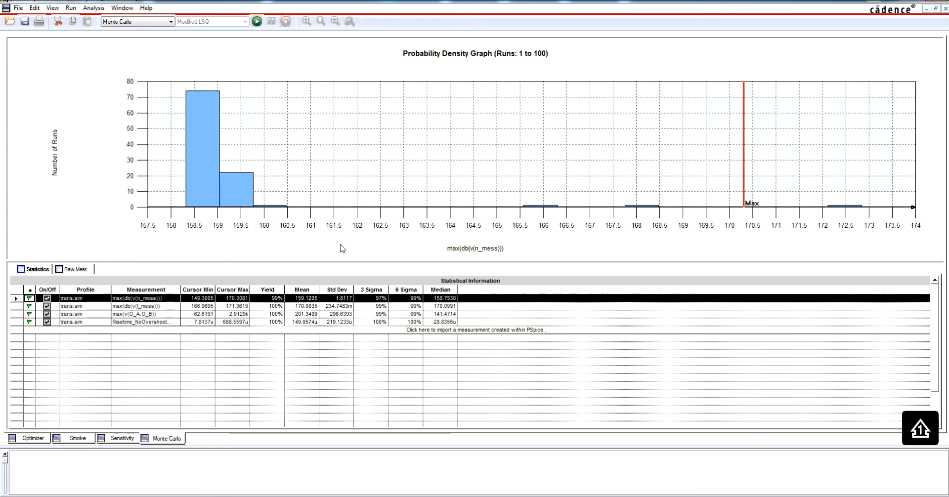
{"action": "left_click", "coordinate": [448, 330]}
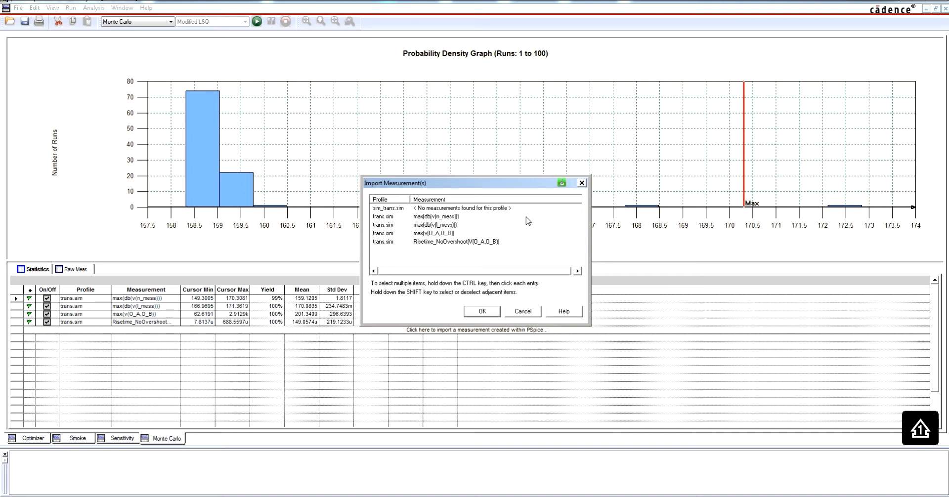
{"action": "left_click", "coordinate": [582, 183]}
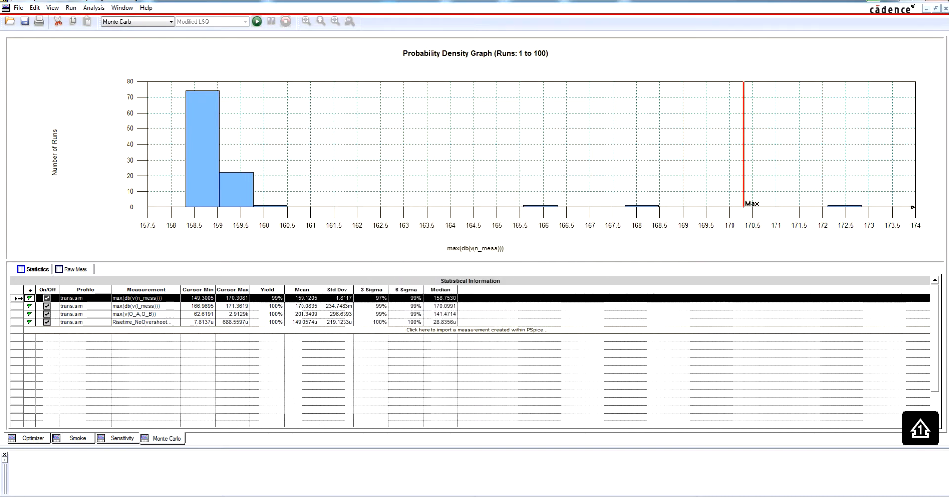
- Review the Monte Carlo profile settings for number of runs, starting run, random seed and bins
{"action": "left_click", "coordinate": [35, 8]}
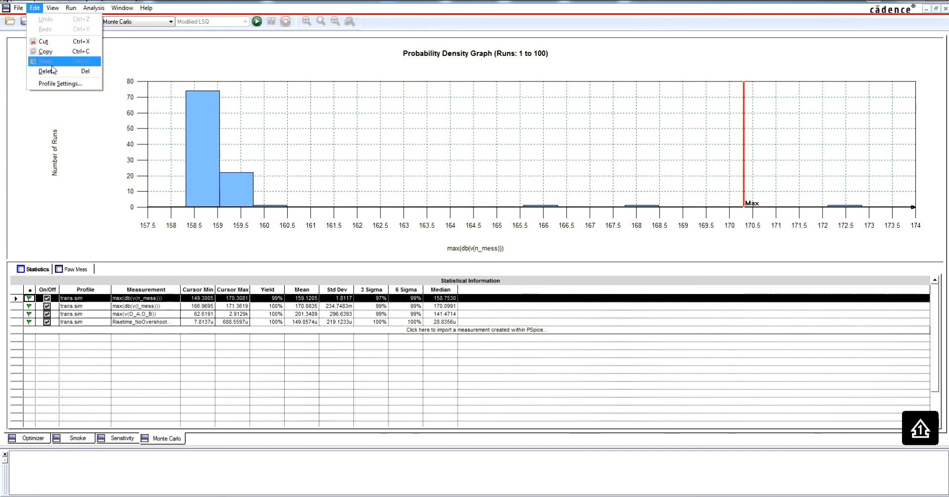
{"action": "left_click", "coordinate": [55, 84]}
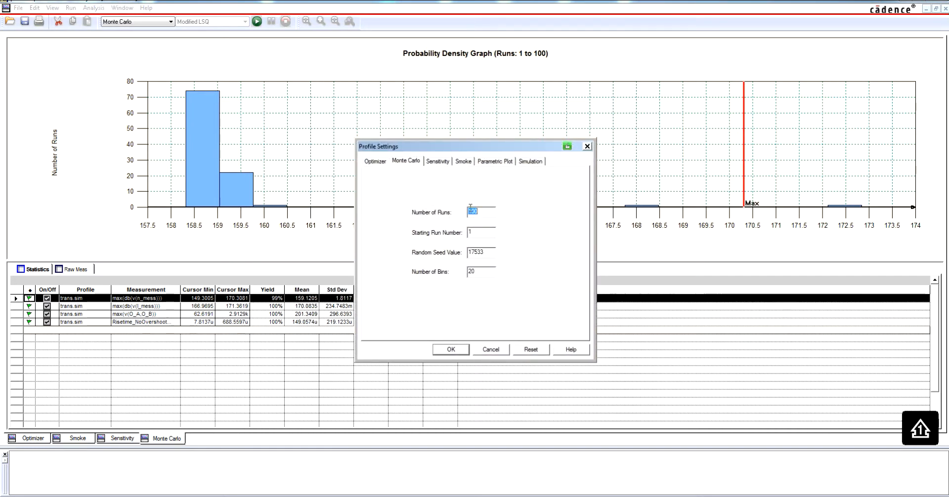
{"action": "left_click", "coordinate": [485, 212]}
{"action": "left_click", "coordinate": [587, 146]}
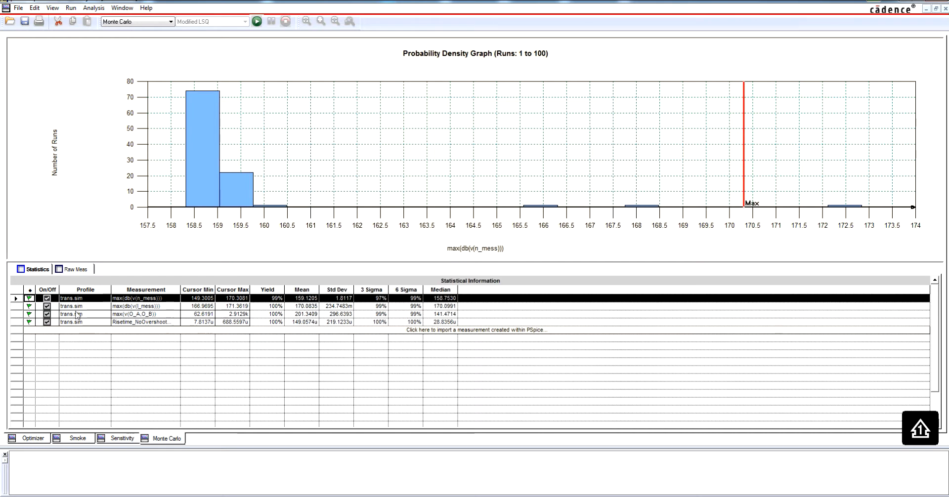
- Display the probability density of max(v(O_A,O_B)) after the rise-time graph and move its Max cursor to about 246
{"action": "left_click", "coordinate": [20, 322]}
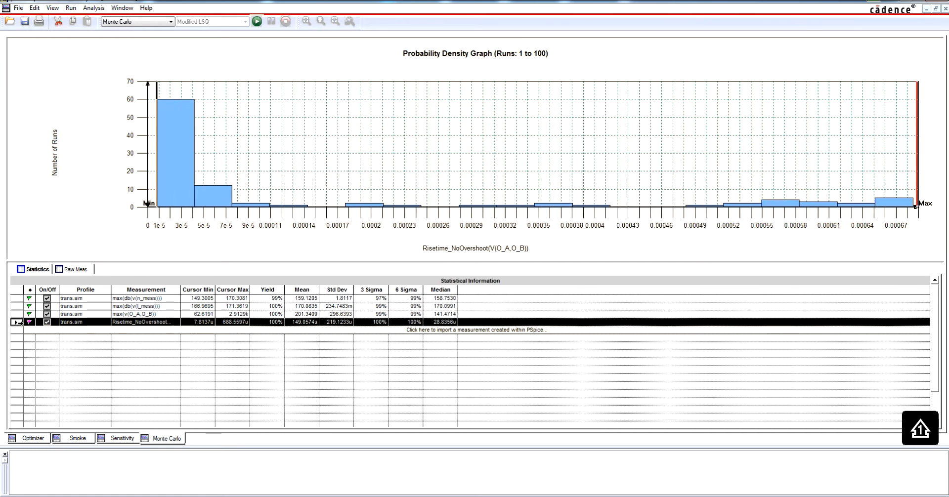
{"action": "left_click", "coordinate": [17, 315]}
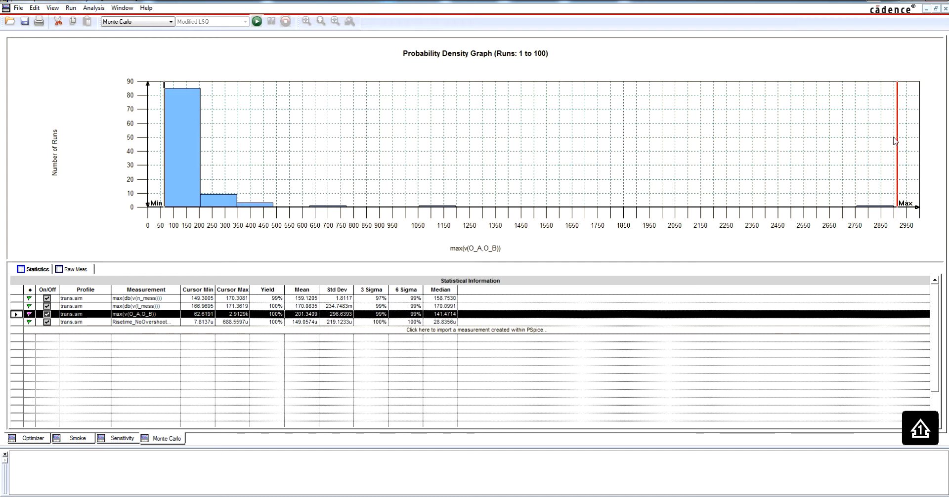
{"action": "left_click_drag", "start_coordinate": [899, 142], "coordinate": [291, 128]}
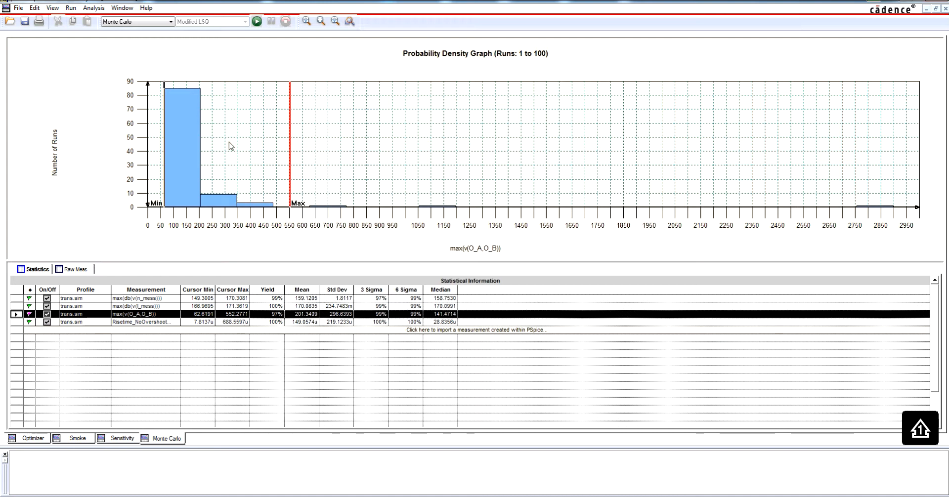
{"action": "right_click", "coordinate": [211, 122]}
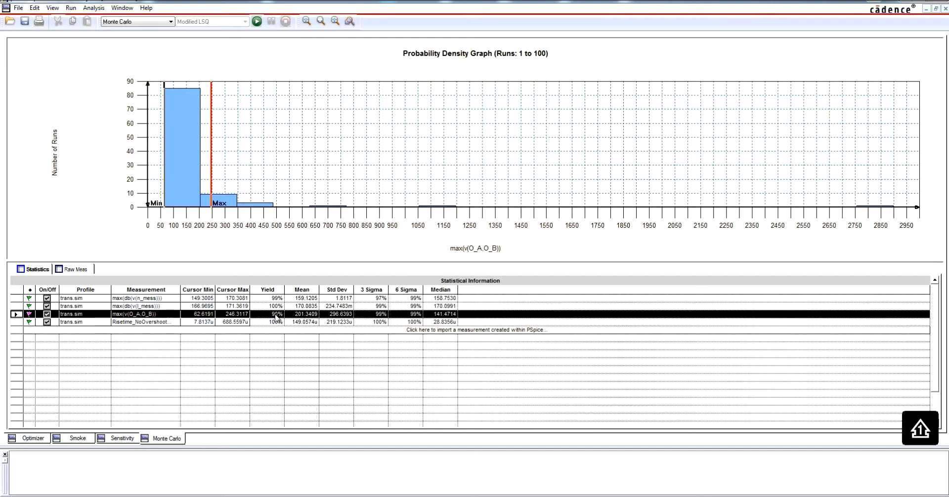
- Examine the raw measurement values of the individual Monte Carlo runs and return to the statistics
{"action": "left_click", "coordinate": [75, 270]}
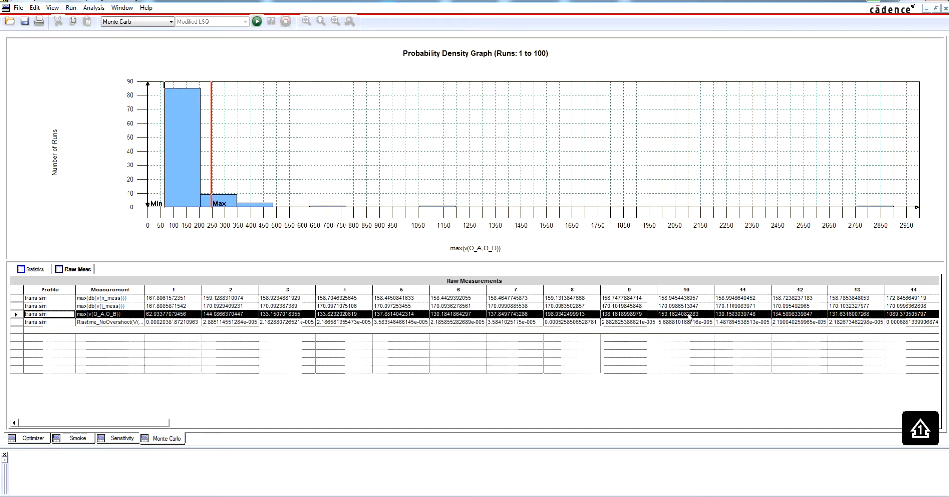
{"action": "left_click", "coordinate": [36, 270]}
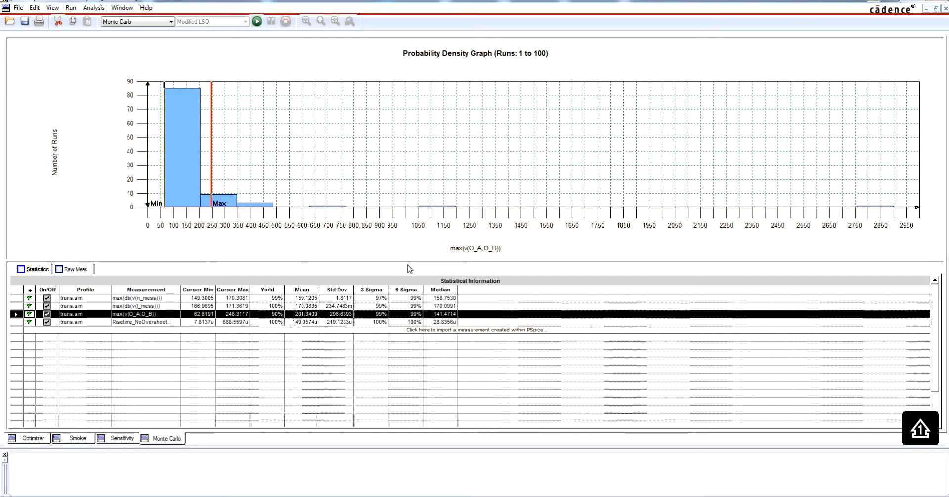